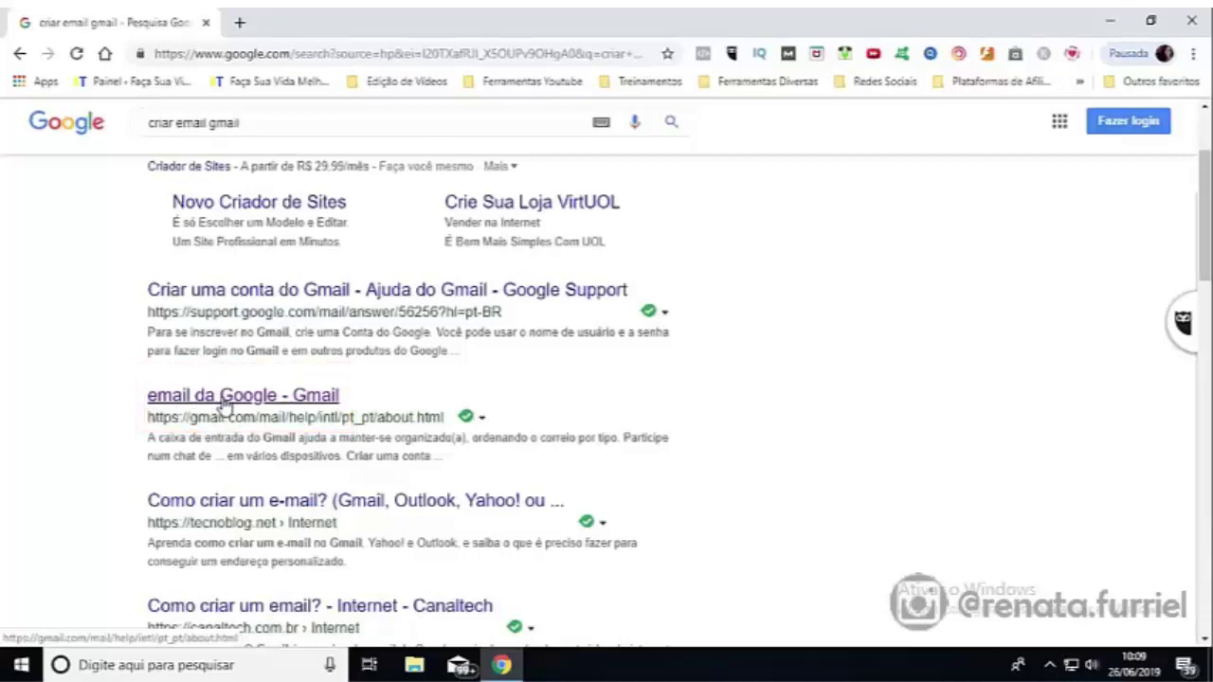
Step: Open the 'email da Google - Gmail' result from the 'criar email gmail' search
{"action": "left_click", "coordinate": [224, 405]}
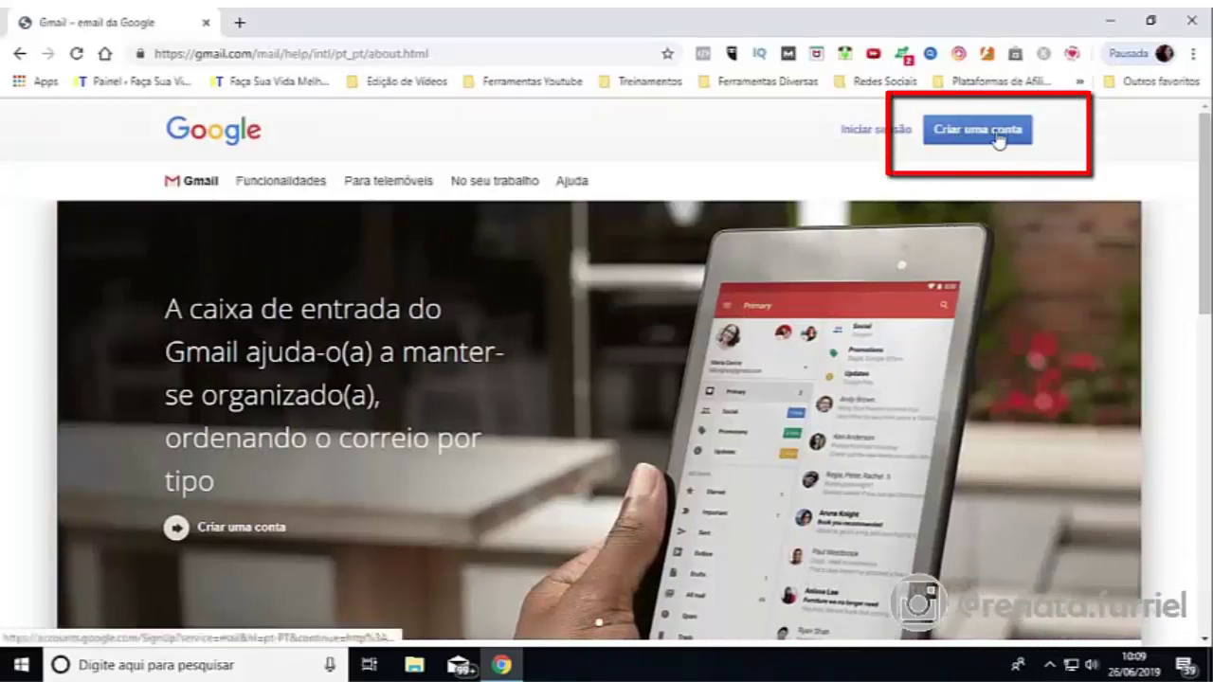
Step: Choose 'Criar uma conta' on the Gmail page to reach the Google sign-up form
{"action": "left_click", "coordinate": [971, 140]}
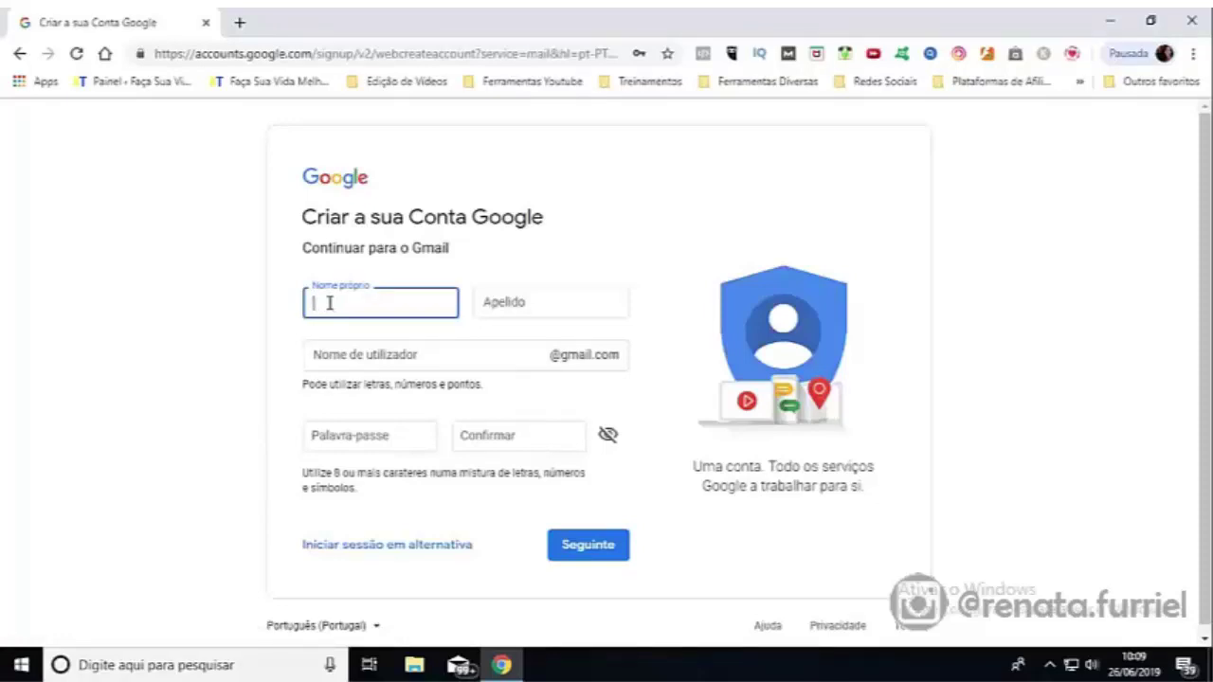
Step: Enter the account's first name and surname, correcting a mistyped letter
{"action": "type", "text": "Fotos Família Sá"}
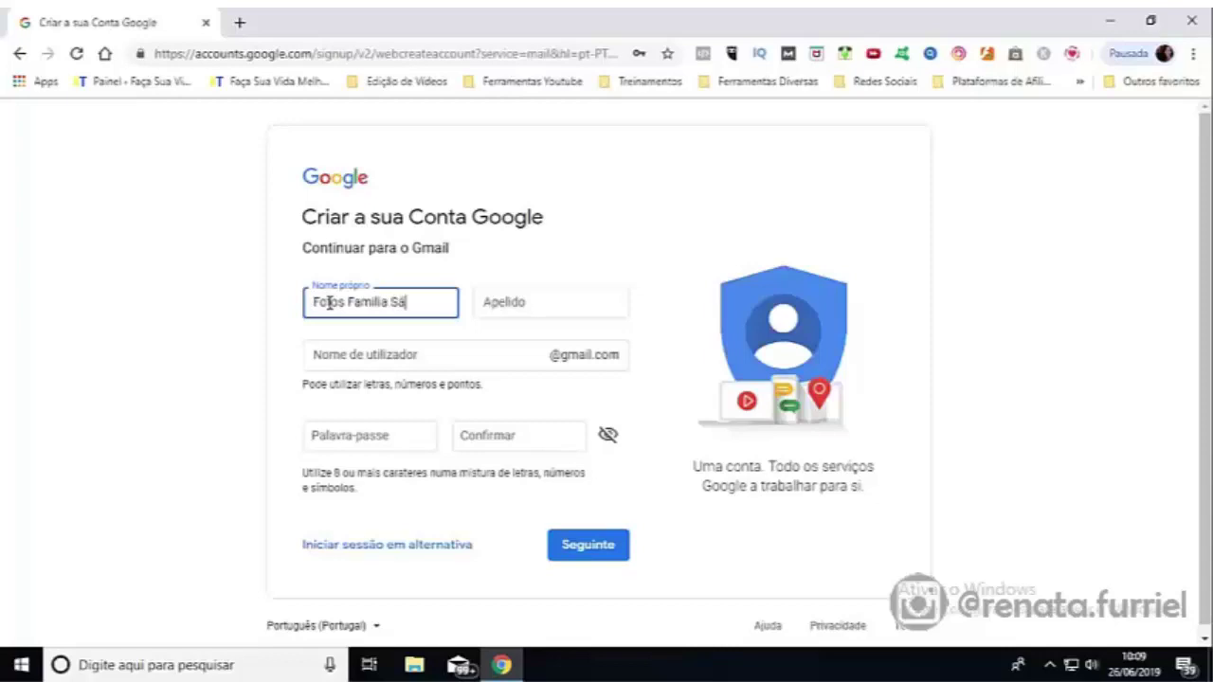
{"action": "left_click", "coordinate": [498, 302]}
{"action": "type", "text": "D"}
{"action": "key", "text": "BackSpace"}
{"action": "type", "text": "Família "}
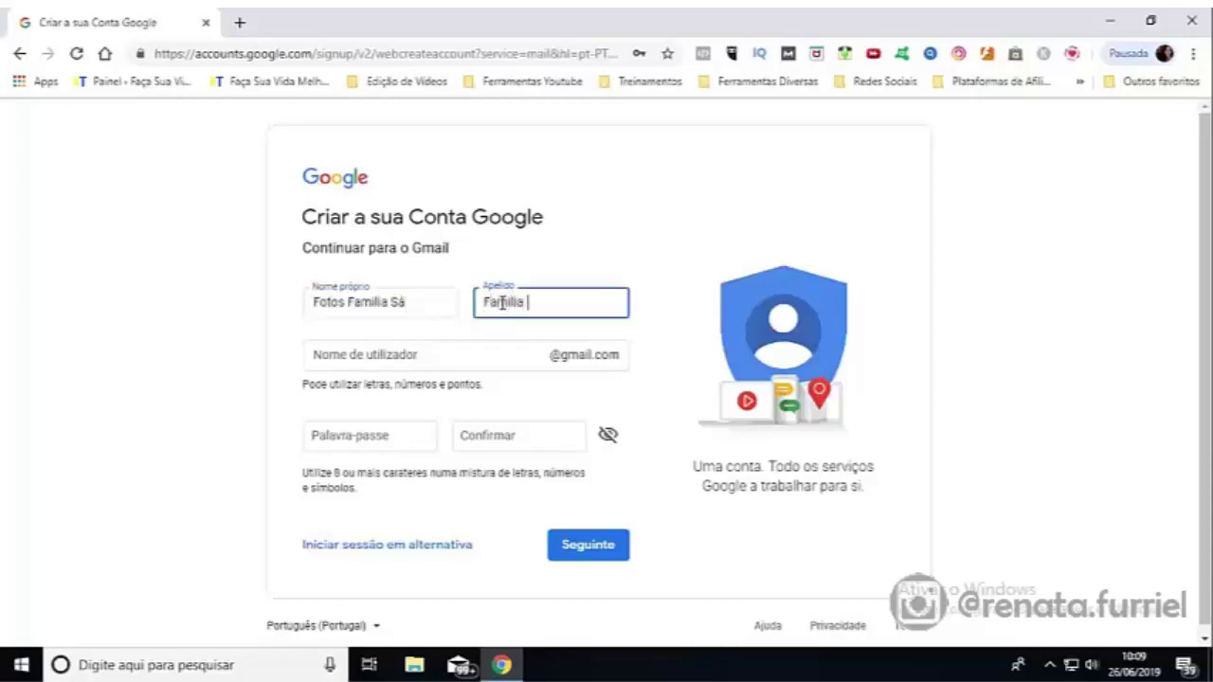
{"action": "type", "text": "Sá"}
Step: Enter the desired username, confirm the suggested password, and submit the form with Seguinte
{"action": "left_click", "coordinate": [386, 354]}
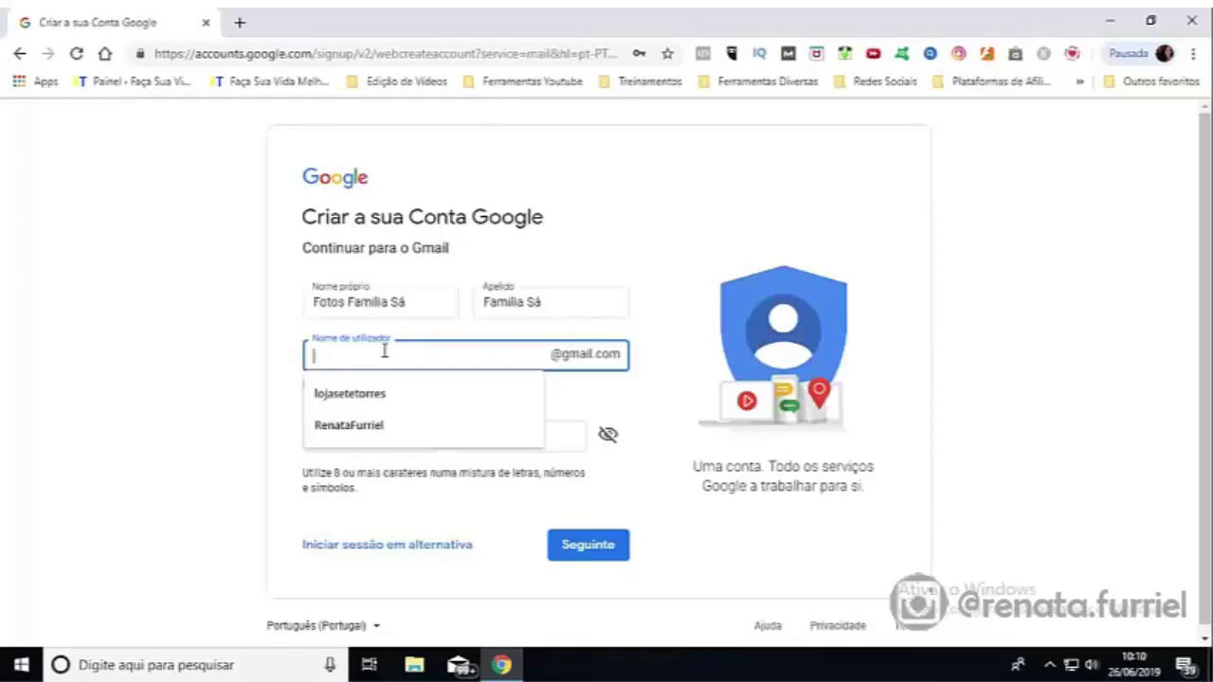
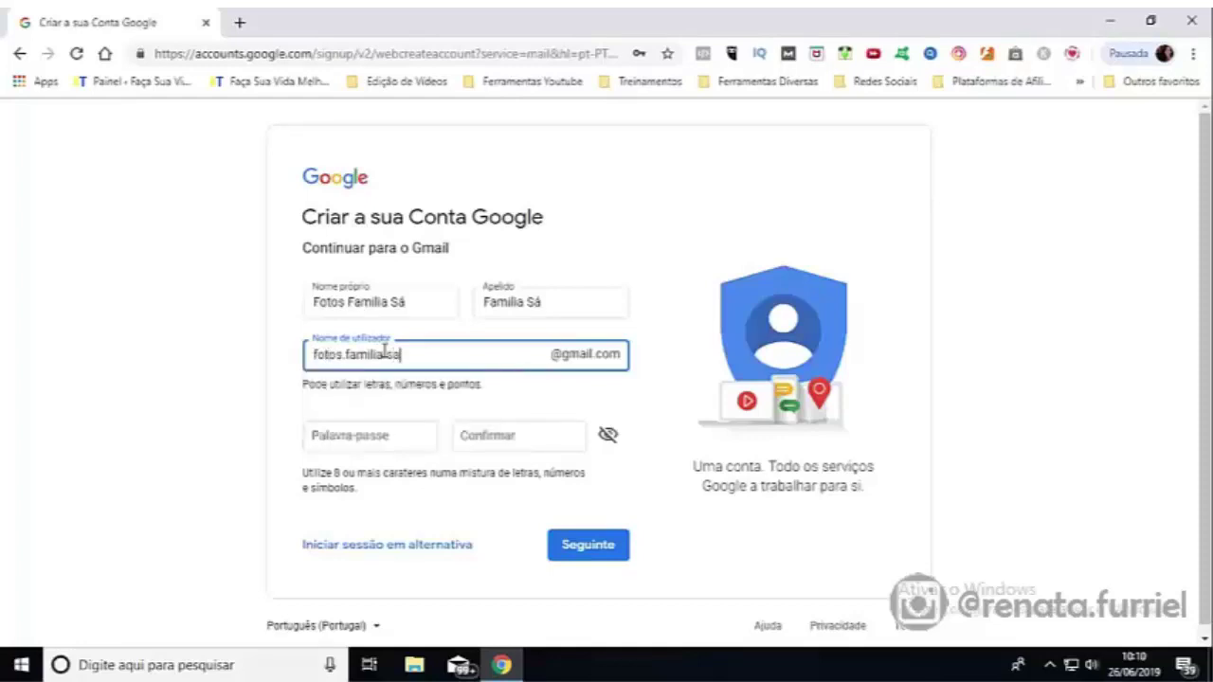
{"action": "key", "text": "Tab"}
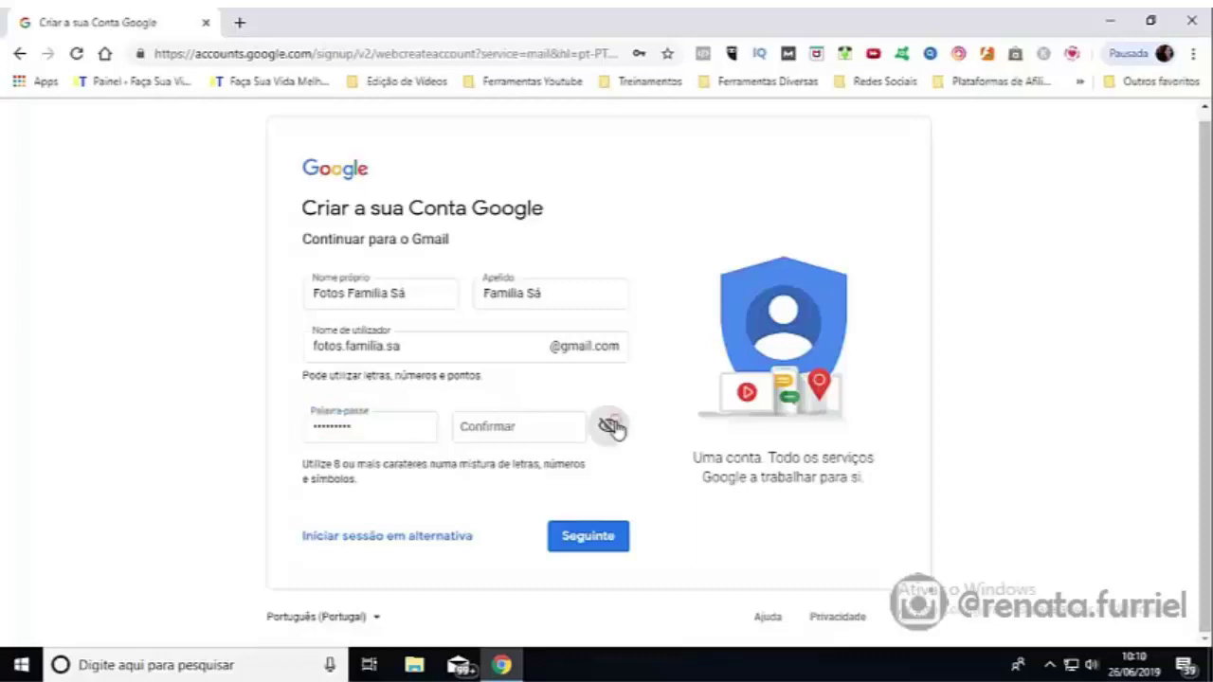
{"action": "left_click", "coordinate": [509, 426]}
{"action": "key", "text": "ctrl+v"}
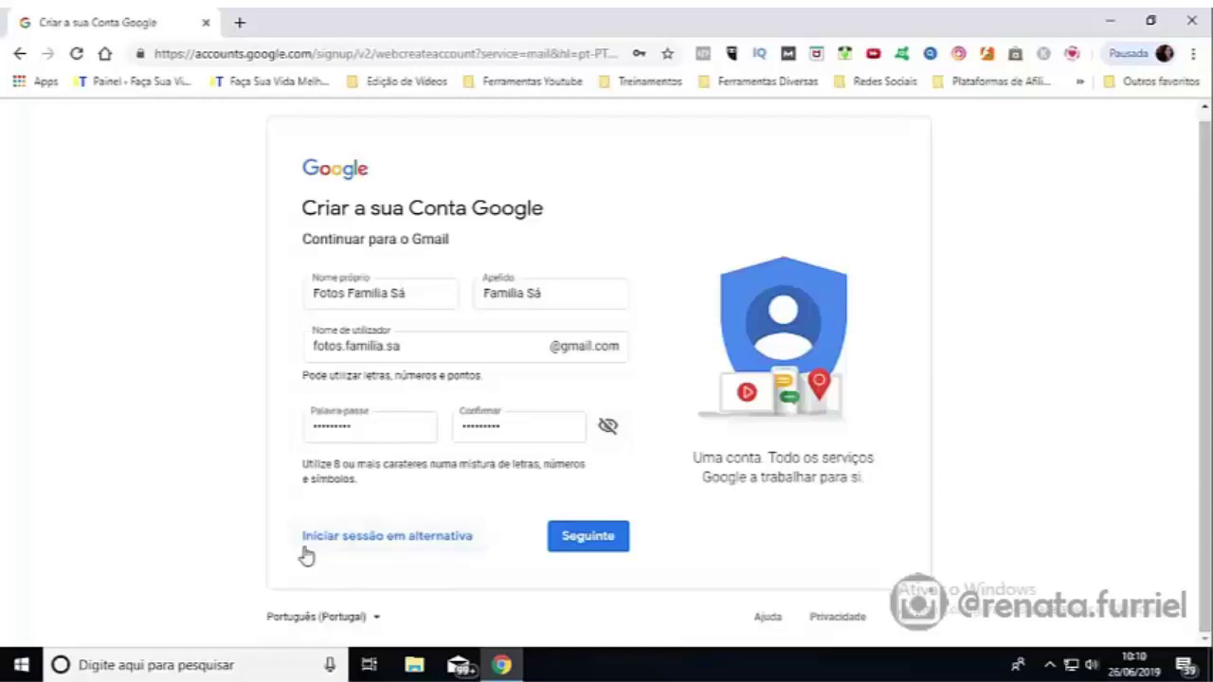
{"action": "left_click", "coordinate": [582, 544]}
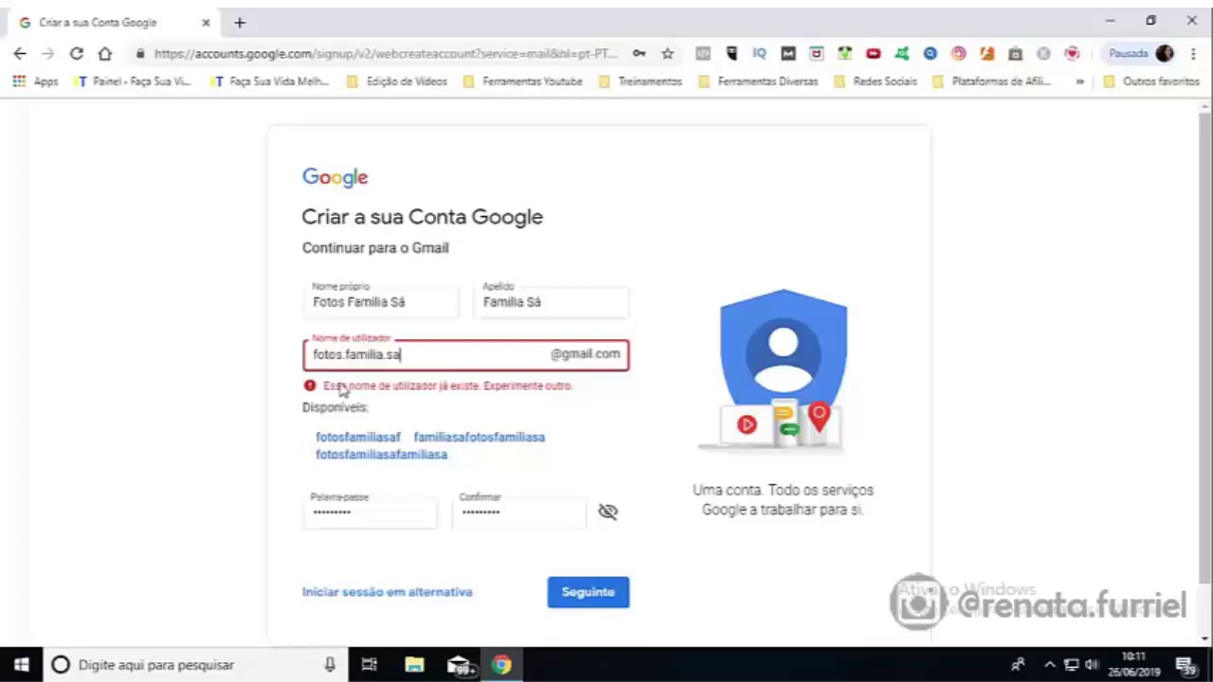
Step: Replace the rejected username with a new one and submit the form with Seguinte
{"action": "key", "text": "ctrl+a"}
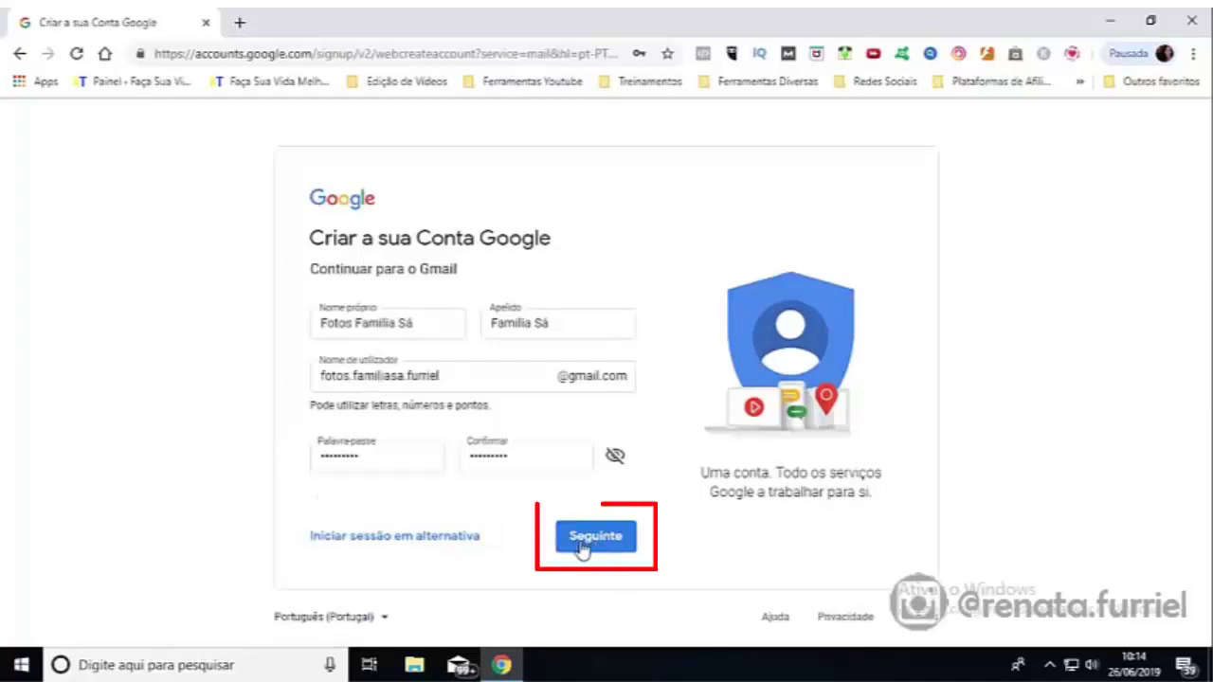
{"action": "left_click", "coordinate": [594, 541]}
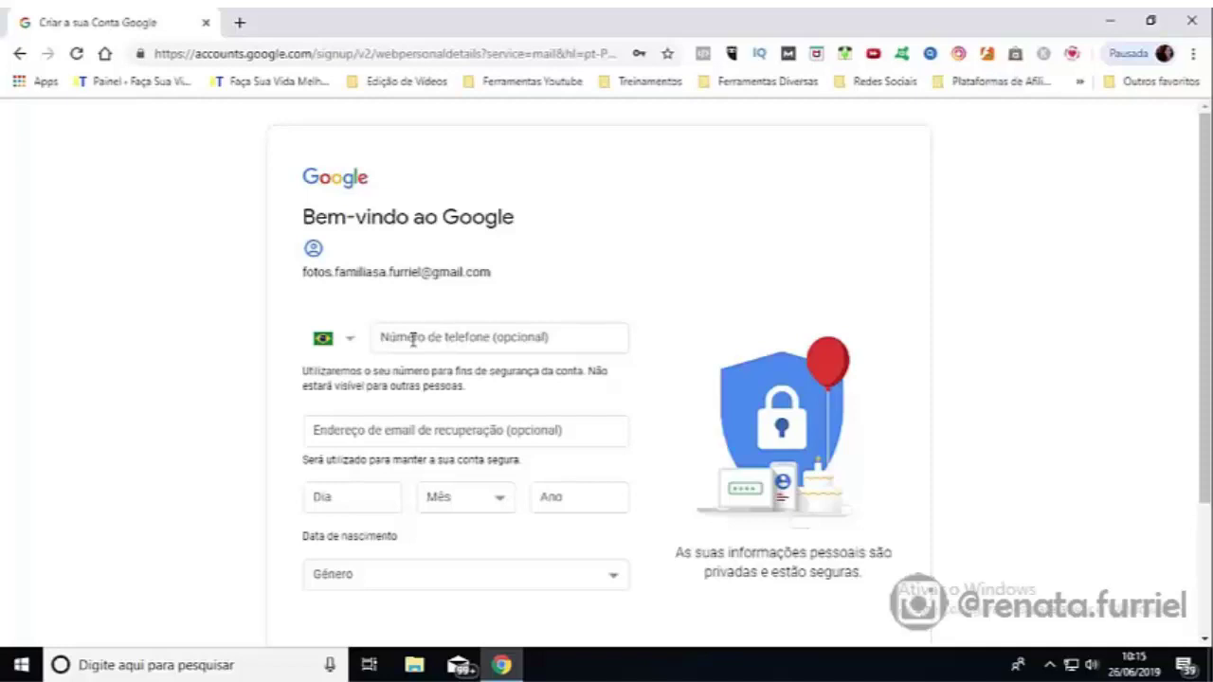
Step: Fill in the recovery e-mail address on the personal details page
{"action": "left_click", "coordinate": [413, 339]}
{"action": "left_click", "coordinate": [369, 428]}
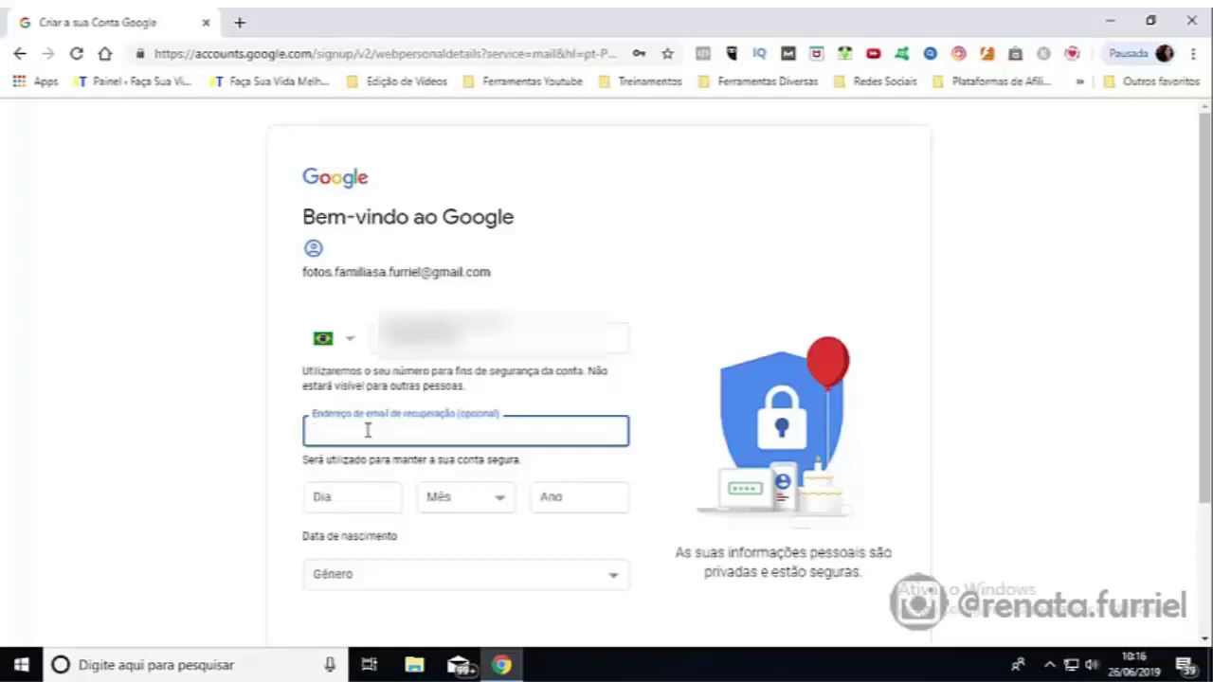
Step: Set birth date 15 Novembro 1979 and gender Feminino, then submit with Seguinte
{"action": "left_click", "coordinate": [362, 500]}
{"action": "type", "text": "15"}
{"action": "key", "text": "Tab"}
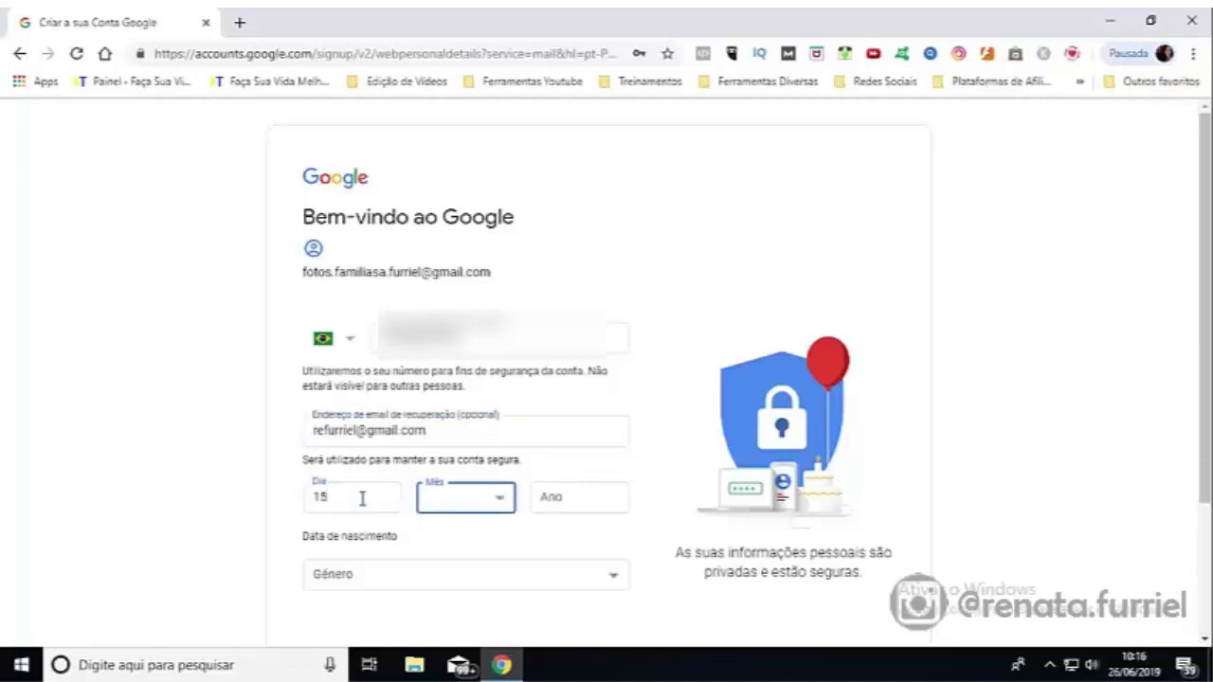
{"action": "left_click", "coordinate": [496, 496]}
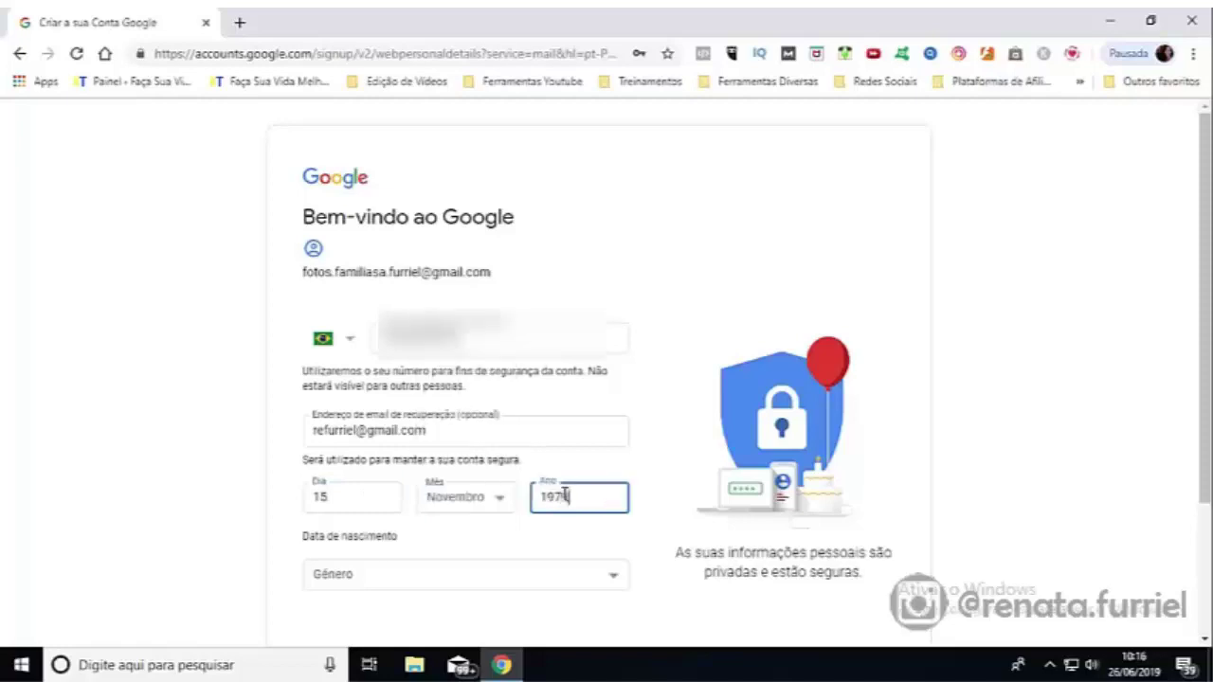
{"action": "key", "text": "Tab"}
{"action": "left_click", "coordinate": [446, 575]}
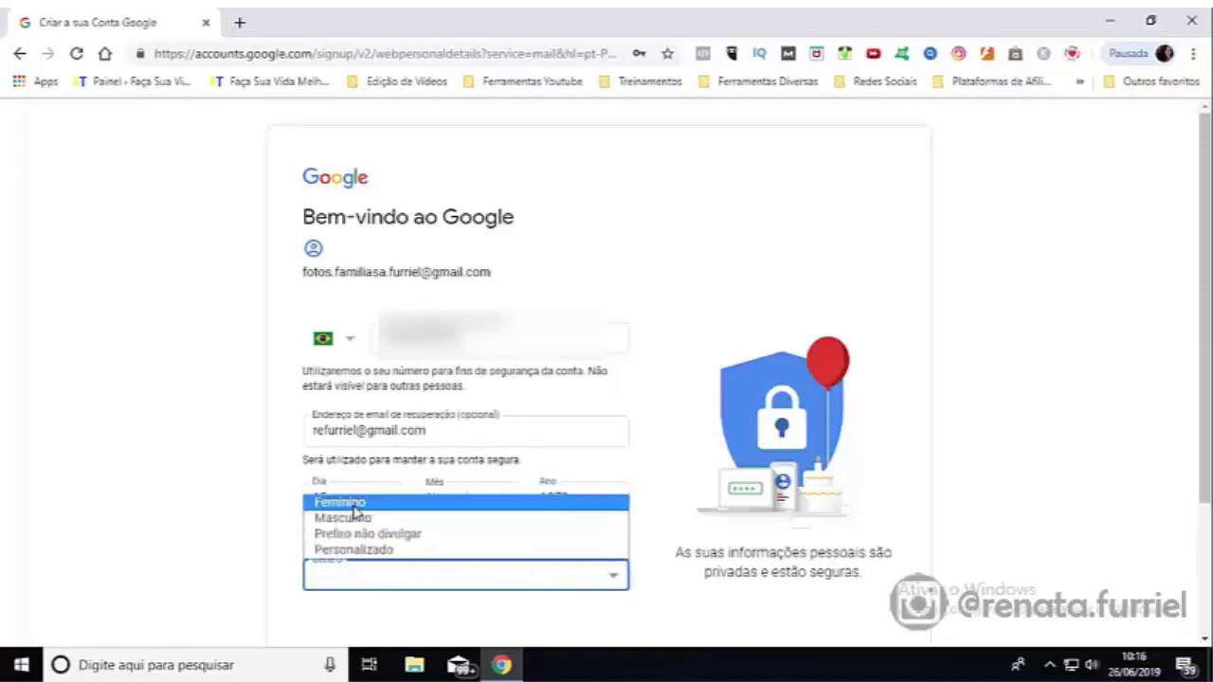
{"action": "left_click", "coordinate": [353, 505]}
{"action": "scroll", "coordinate": [1207, 445], "scroll_direction": "down", "scroll_amount": 2}
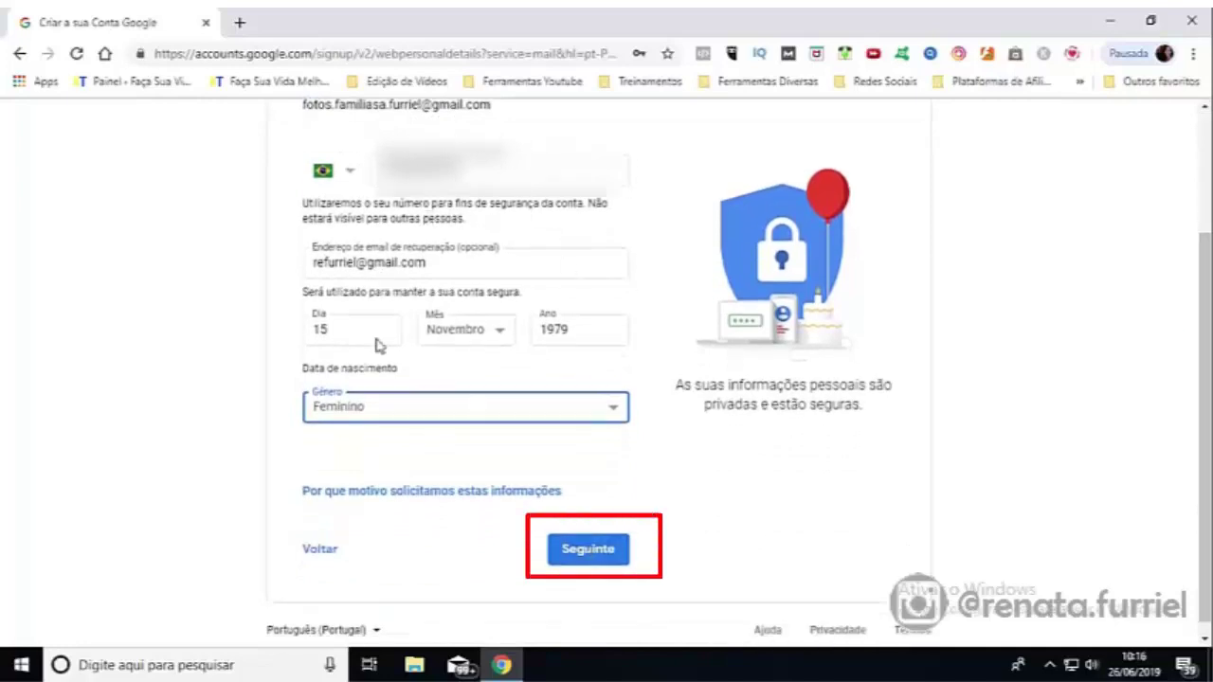
{"action": "left_click", "coordinate": [588, 557]}
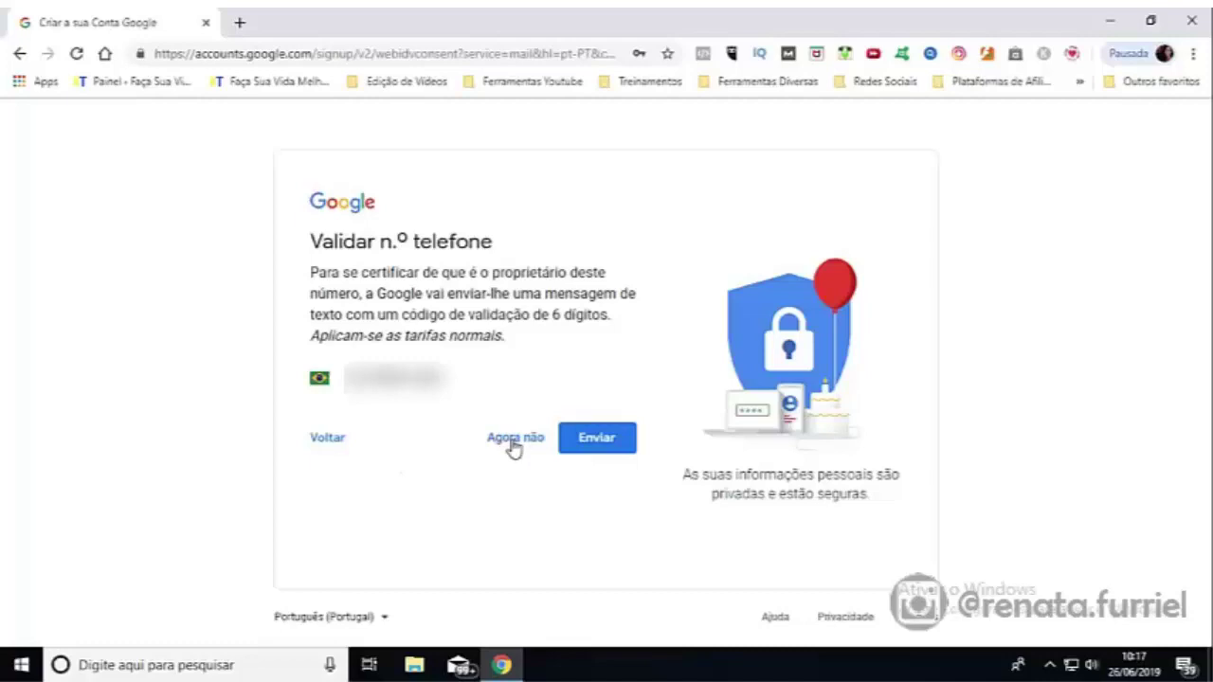
Step: Skip phone verification with 'Agora não' and accept the Privacidade e Termos with 'Aceito'
{"action": "left_click", "coordinate": [515, 445]}
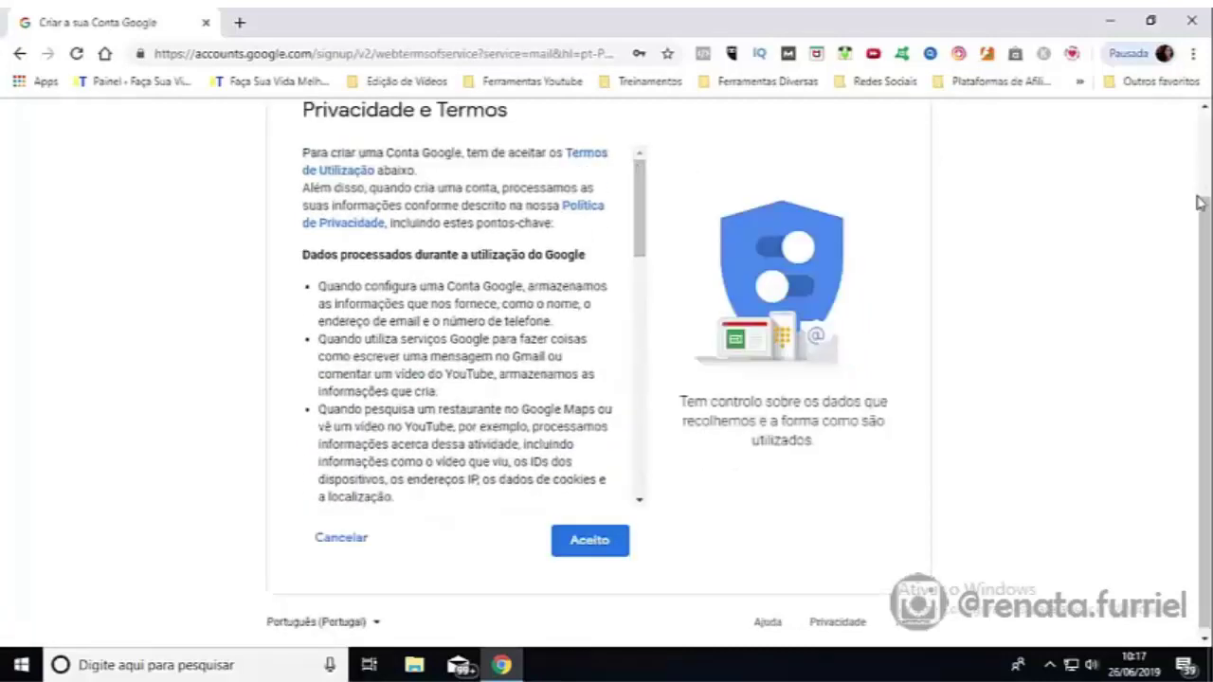
{"action": "scroll", "coordinate": [1197, 202], "scroll_direction": "up", "scroll_amount": 1}
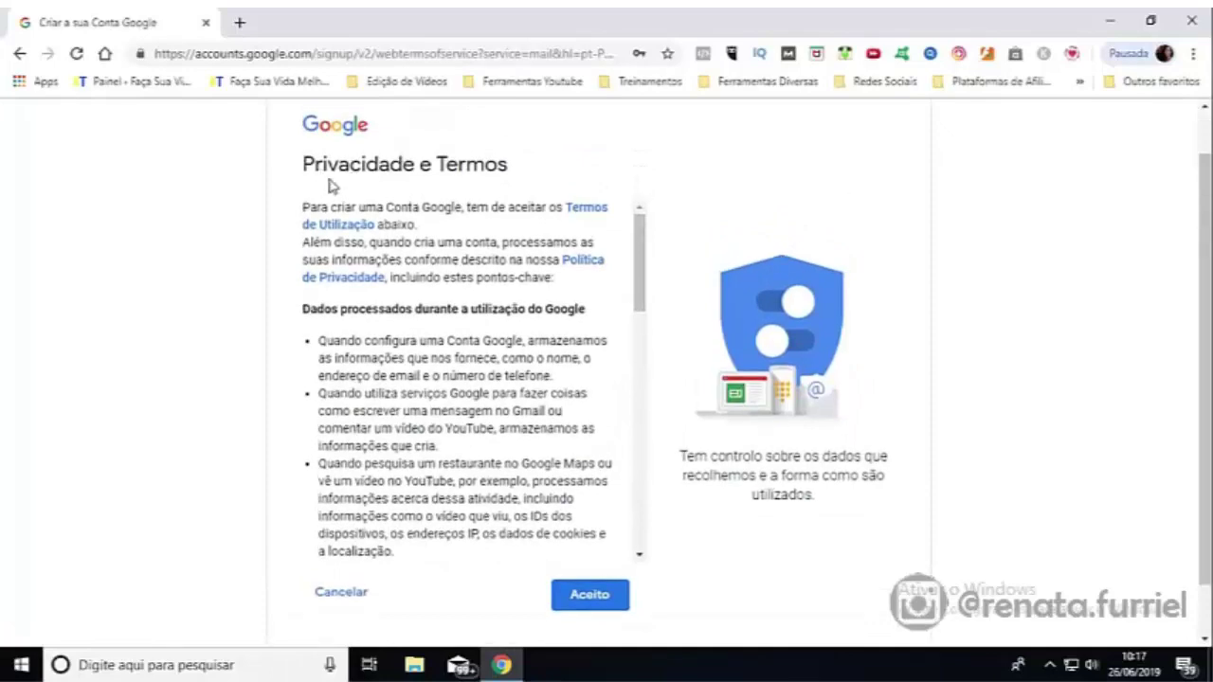
{"action": "left_click_drag", "start_coordinate": [639, 248], "coordinate": [650, 528]}
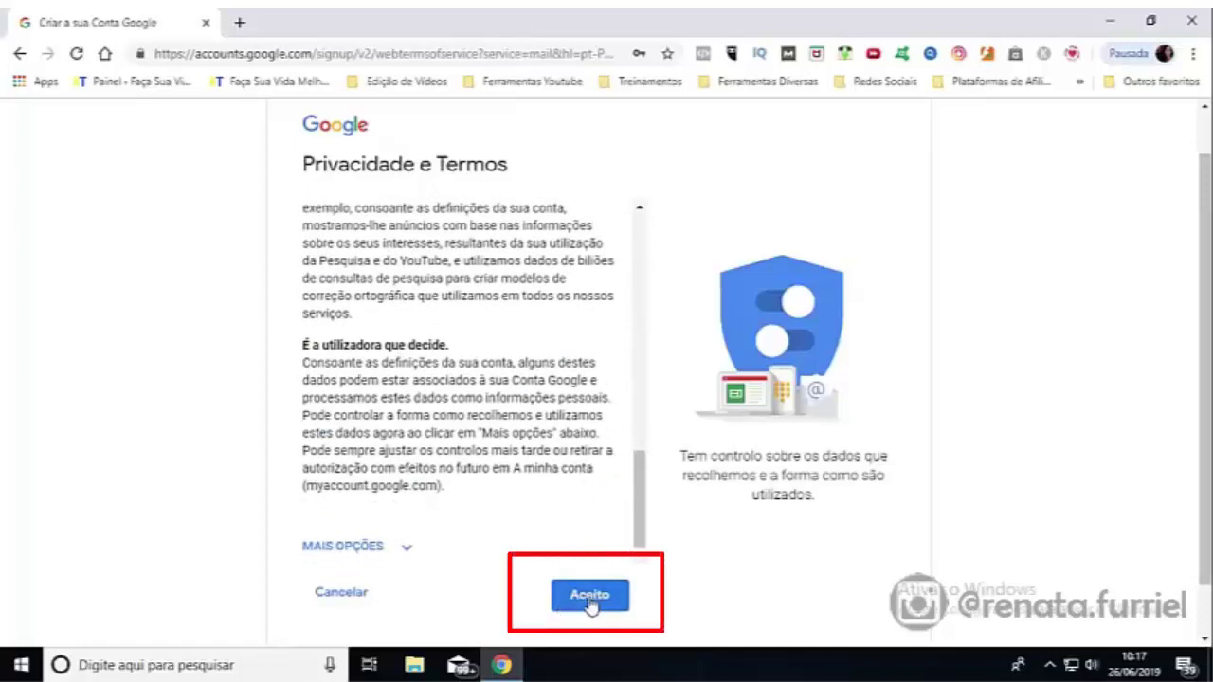
{"action": "left_click", "coordinate": [590, 595]}
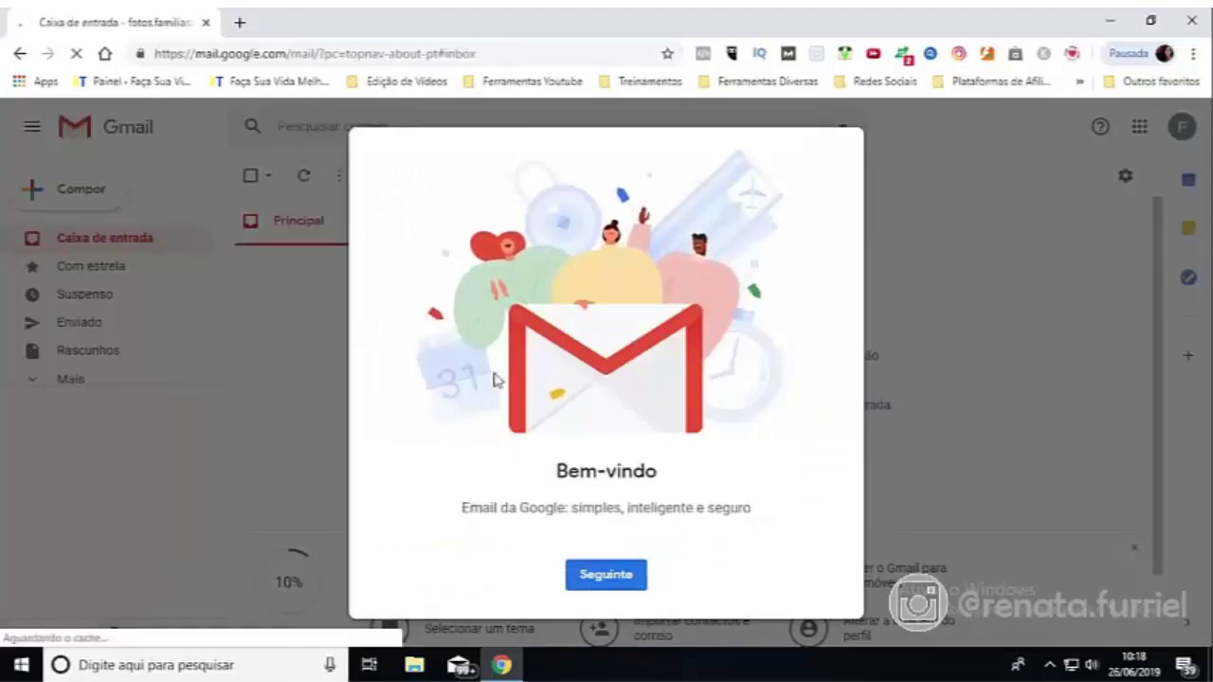
Step: Pass the Gmail welcome dialog and confirm the Normal inbox view with OK
{"action": "left_click", "coordinate": [603, 576]}
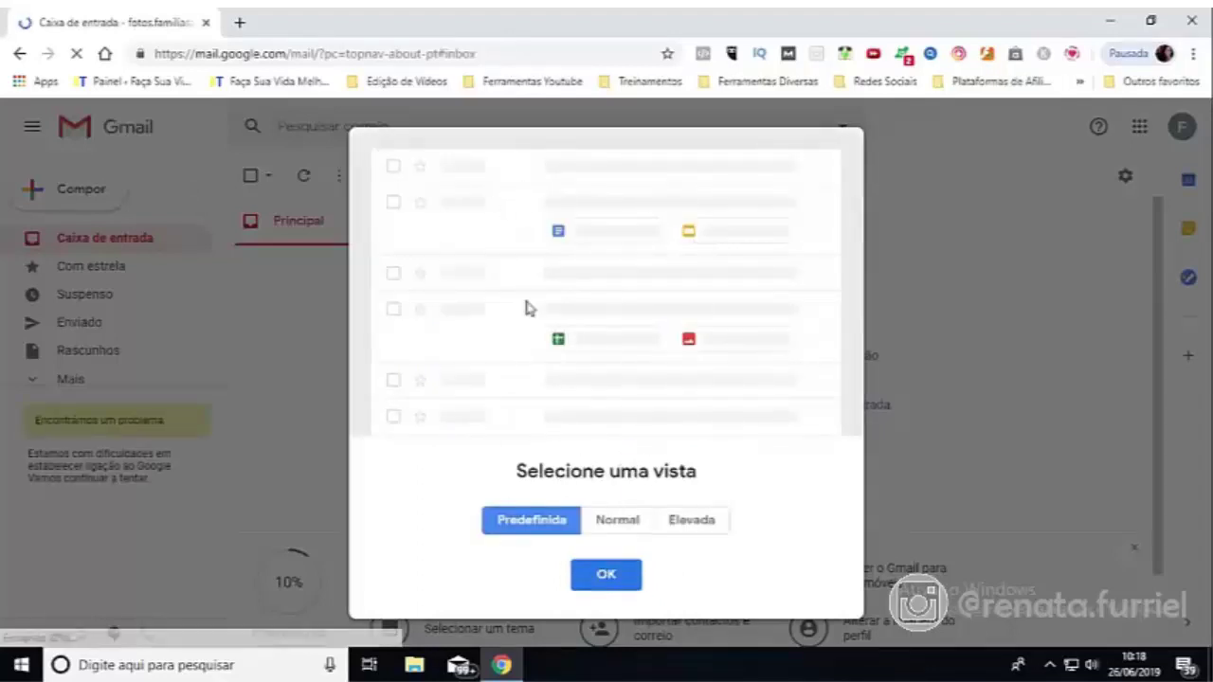
{"action": "left_click", "coordinate": [617, 524]}
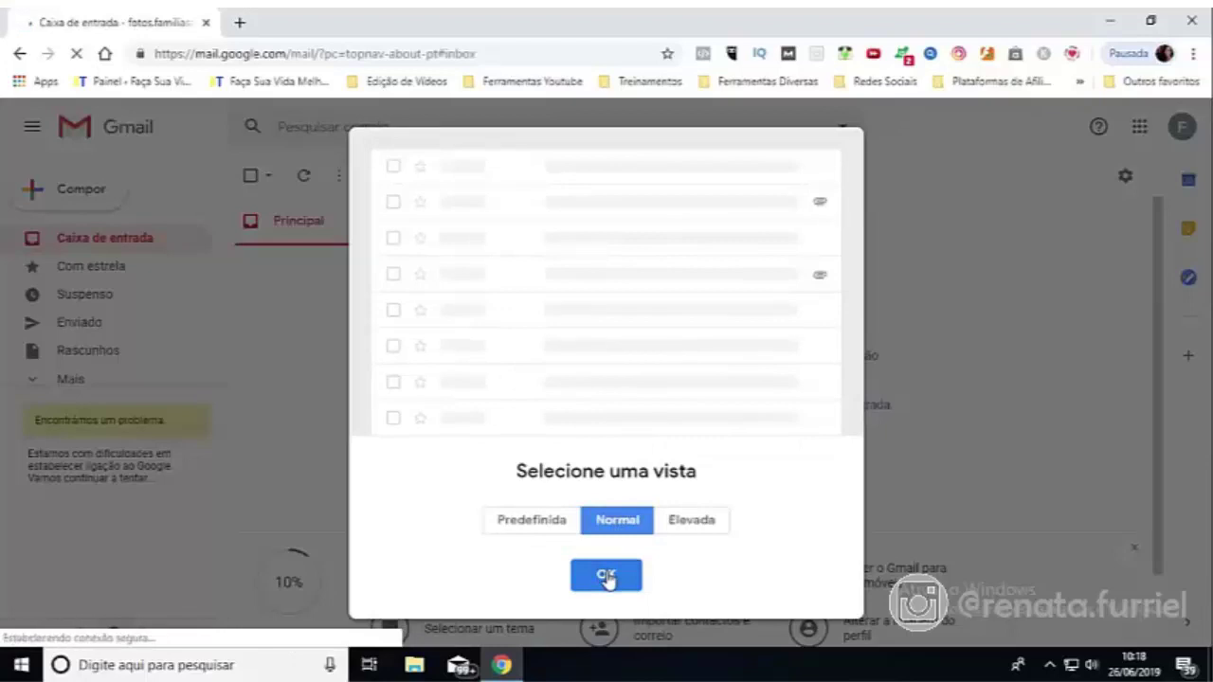
{"action": "left_click", "coordinate": [606, 576]}
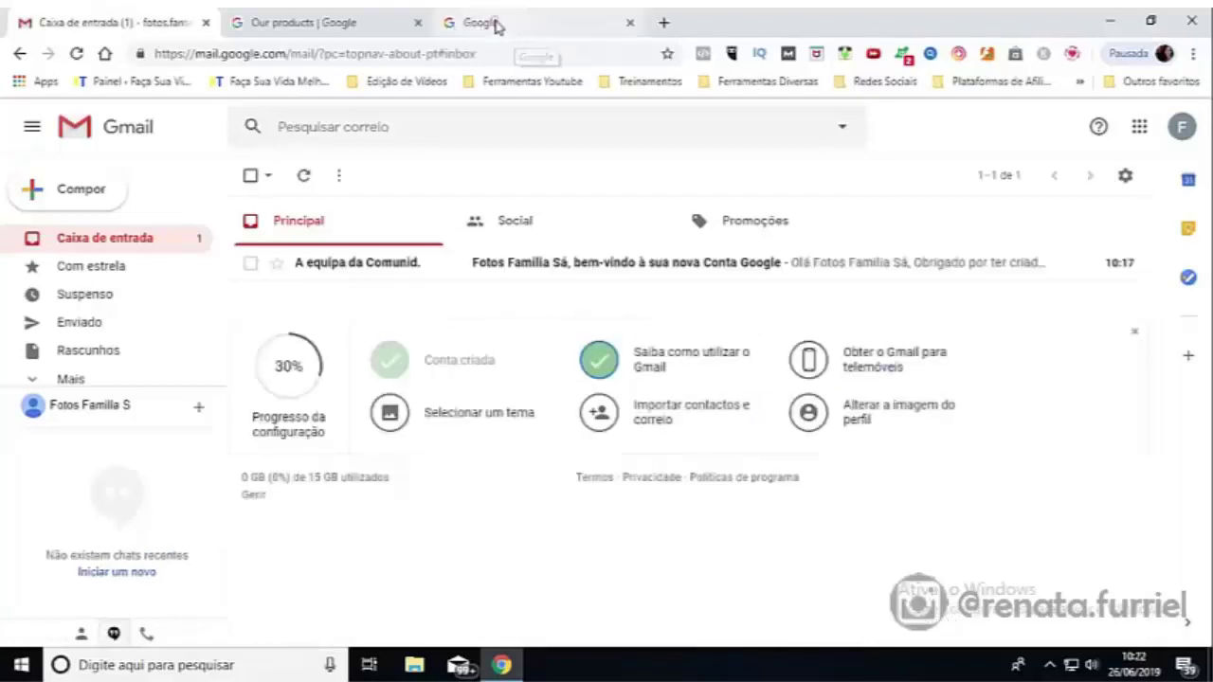
{"action": "left_click", "coordinate": [495, 25]}
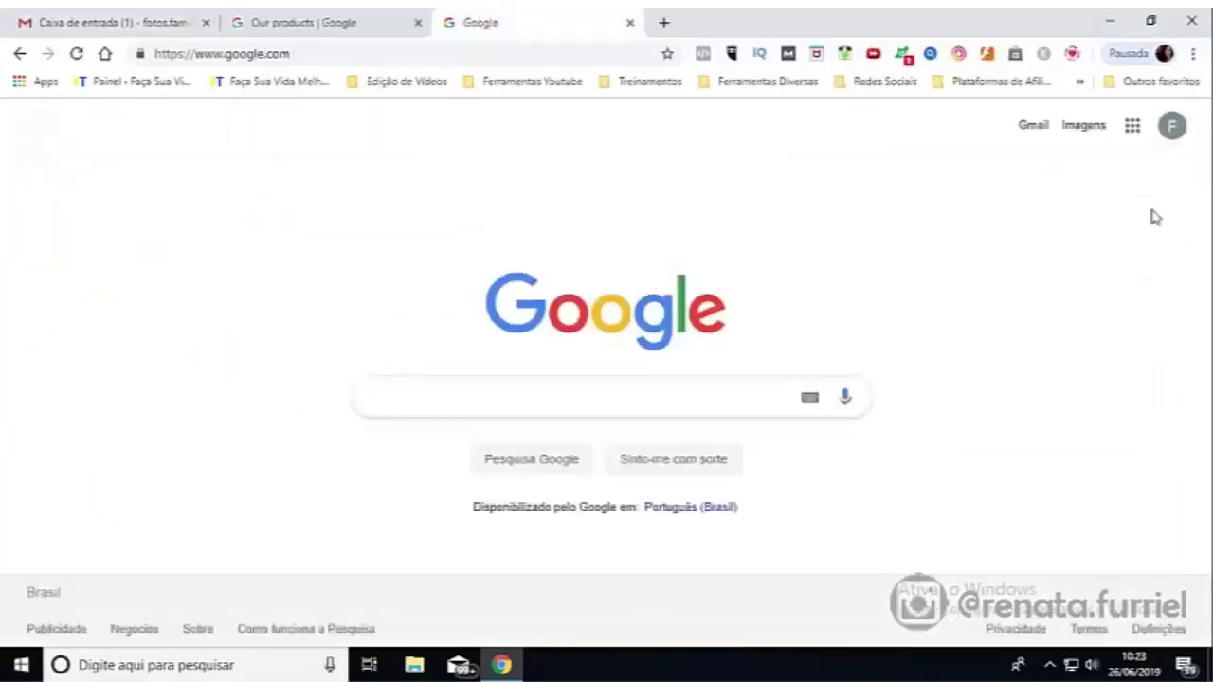
Step: From the Google Apps grid, choose Mais then 'Ainda mais do Google' to list all products
{"action": "left_click", "coordinate": [1172, 128]}
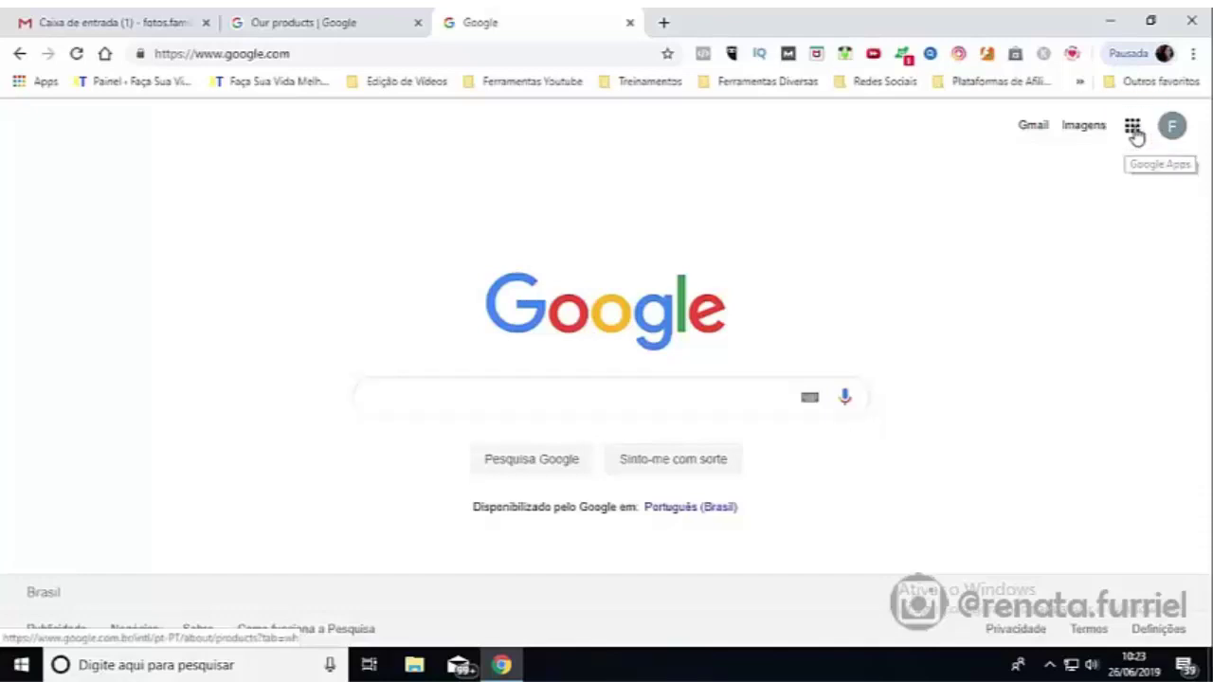
{"action": "left_click", "coordinate": [1134, 131]}
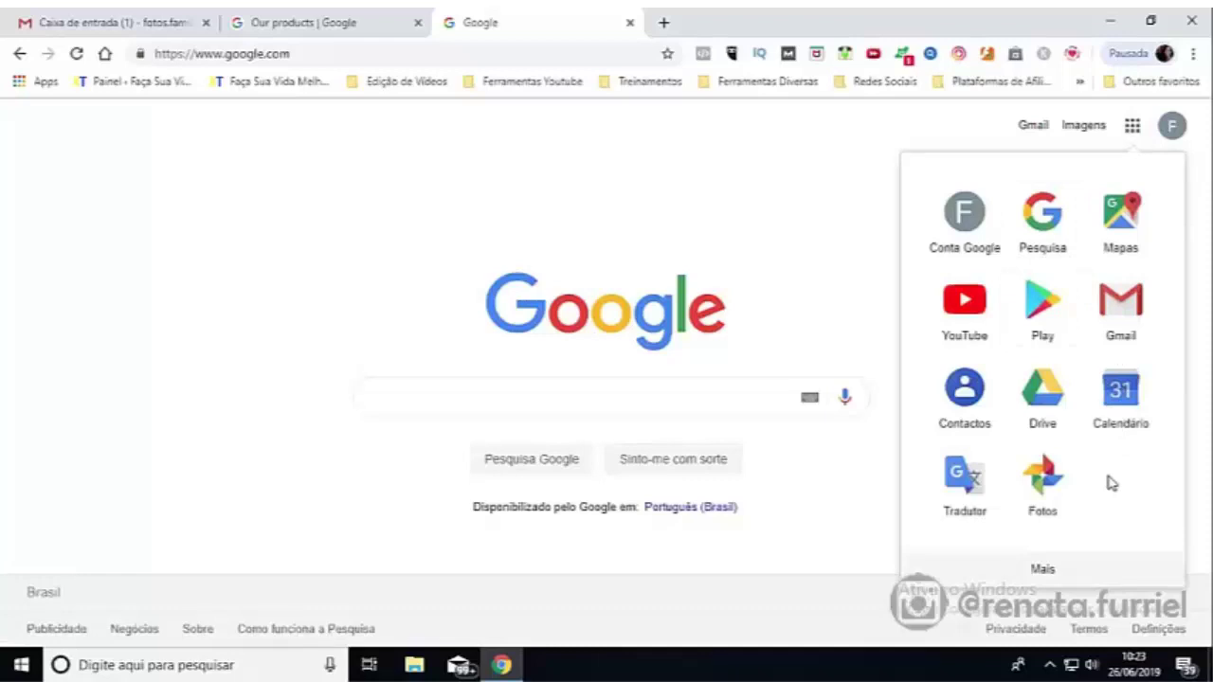
{"action": "left_click", "coordinate": [1043, 571]}
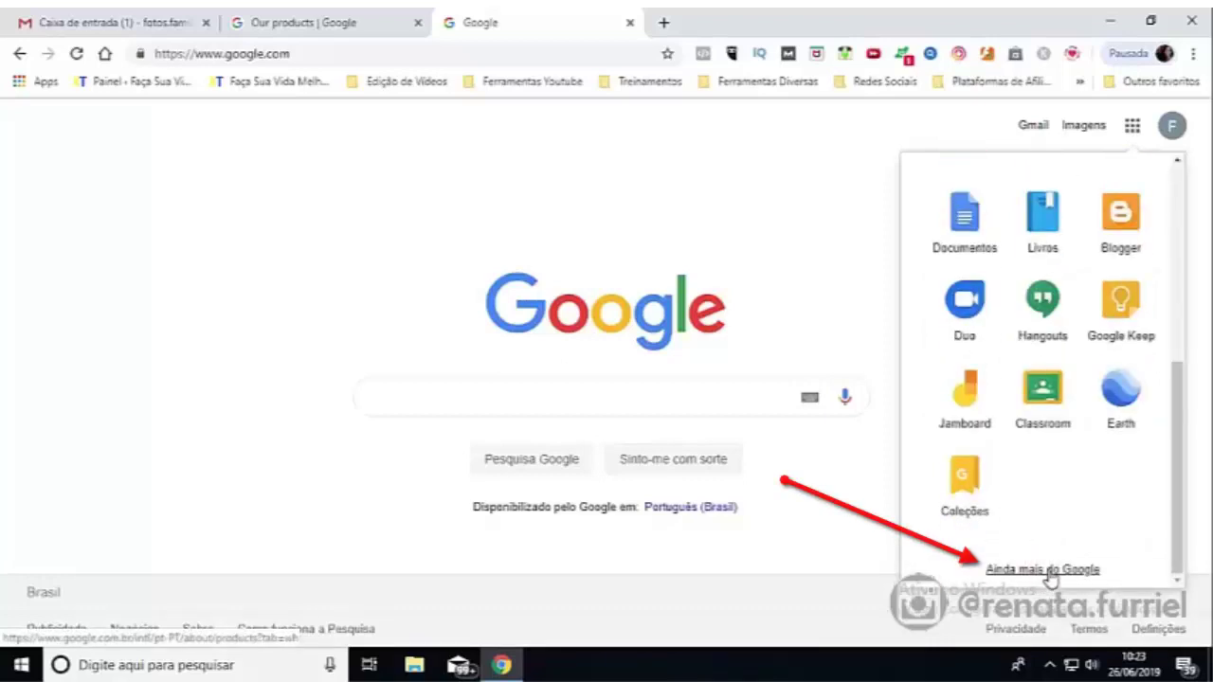
{"action": "left_click", "coordinate": [1047, 572]}
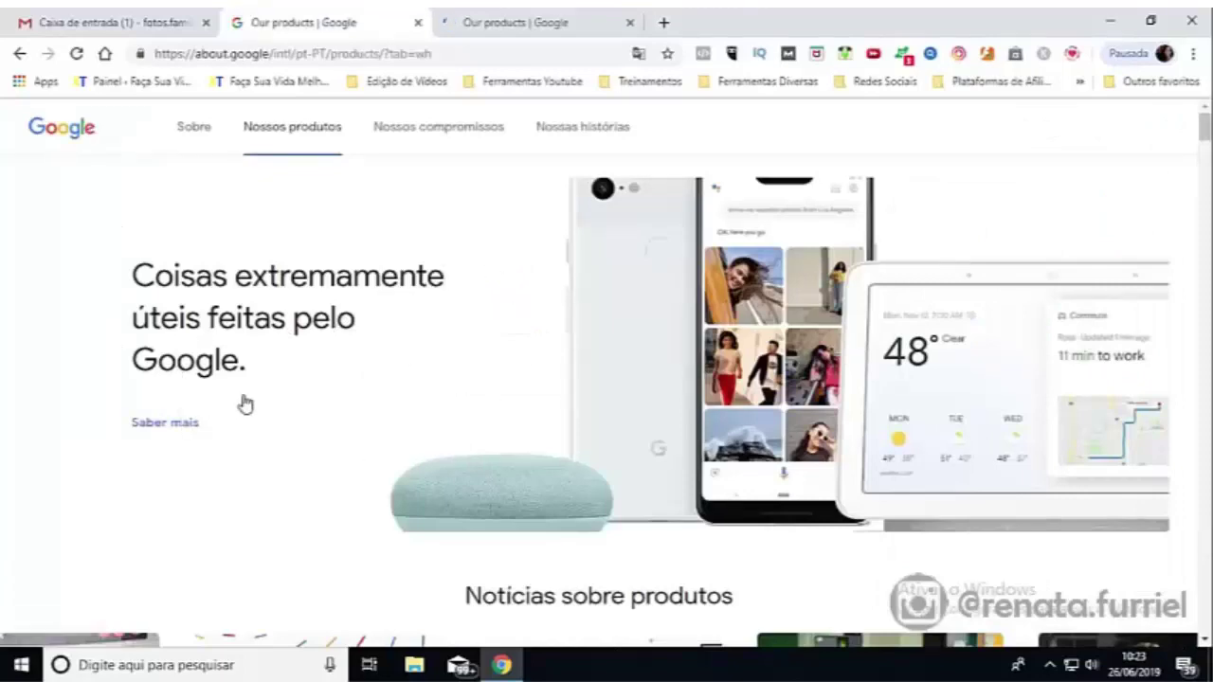
Step: Scroll the products page down to the Mantenha-se organizado section with Fotos, Contatos and Calendário
{"action": "left_click_drag", "start_coordinate": [1205, 129], "coordinate": [1206, 172]}
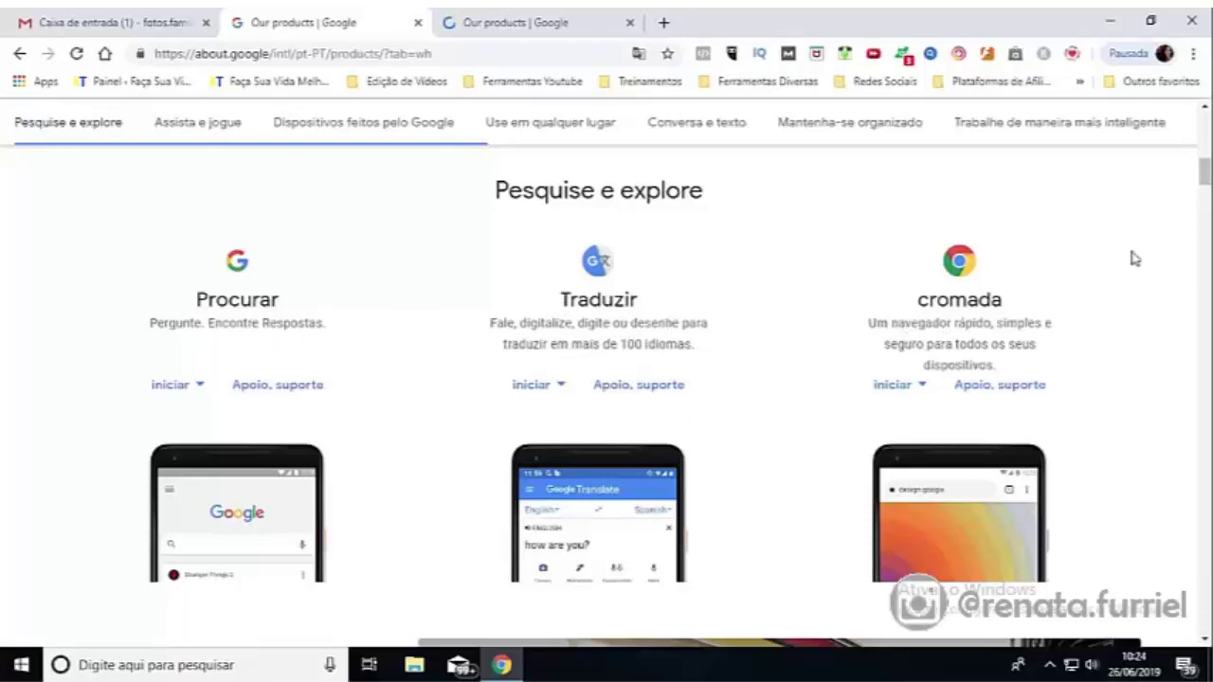
{"action": "left_click_drag", "start_coordinate": [1203, 175], "coordinate": [1204, 351]}
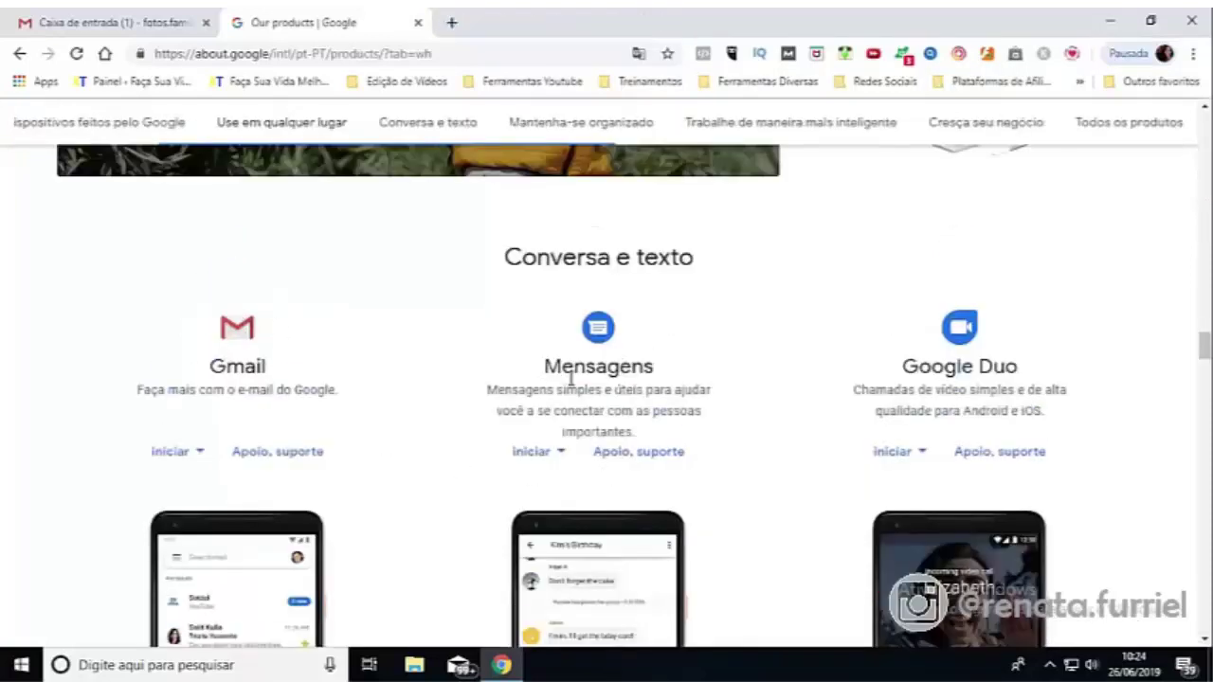
{"action": "scroll", "coordinate": [272, 256], "scroll_direction": "down", "scroll_amount": 8}
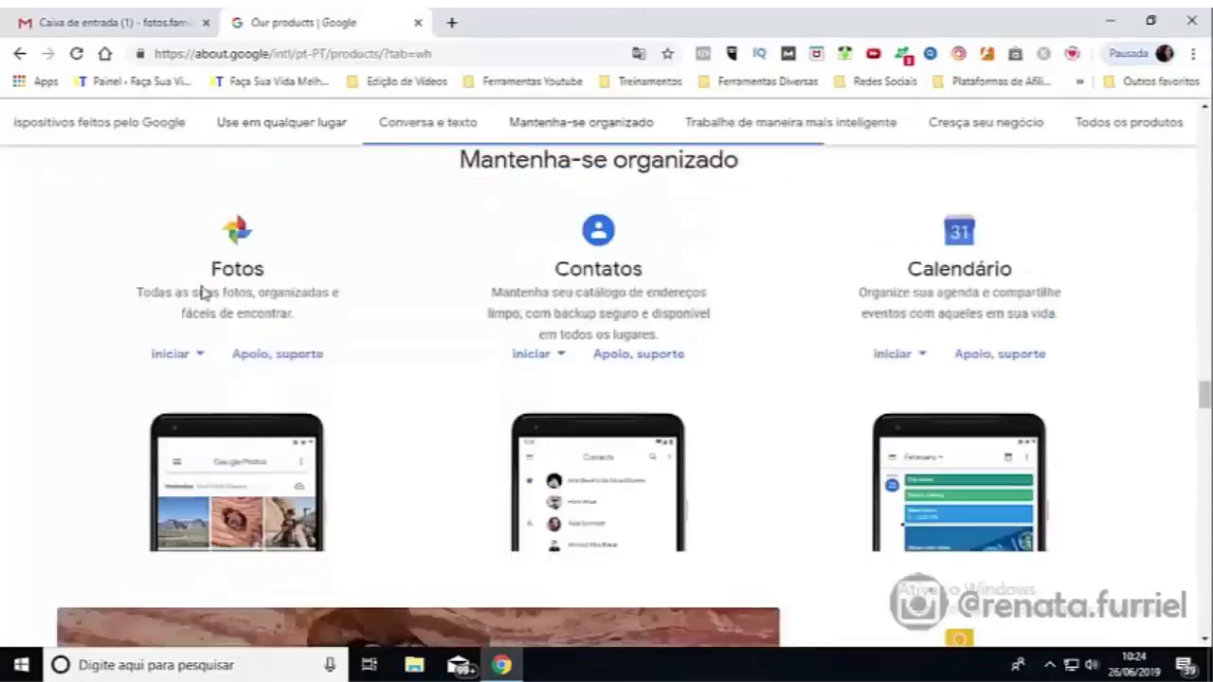